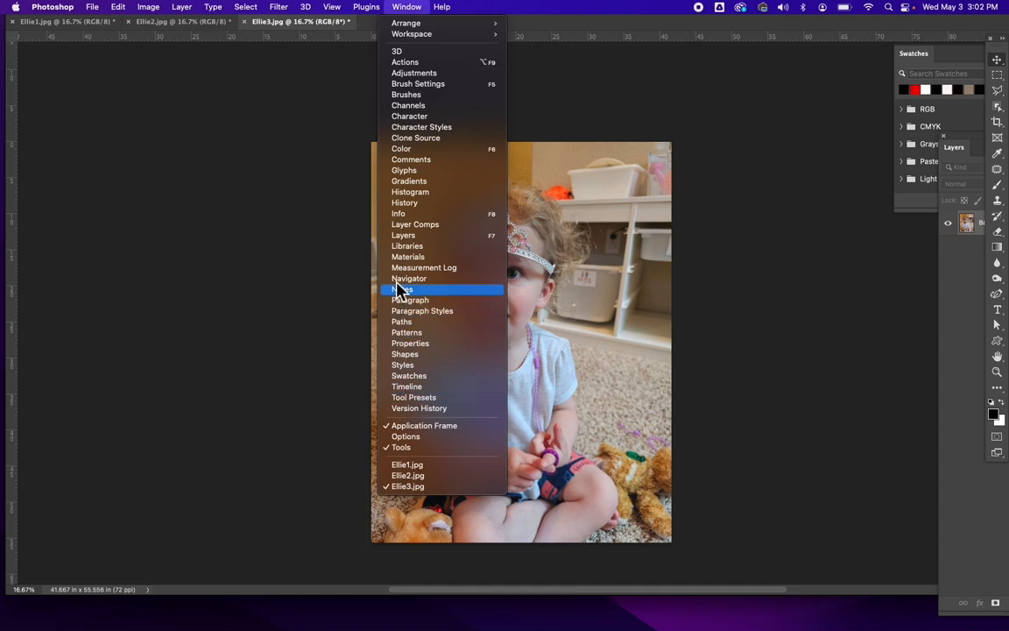
# Display the Layers and Actions panels for Ellie3.jpg.
pyautogui.click(402, 234)
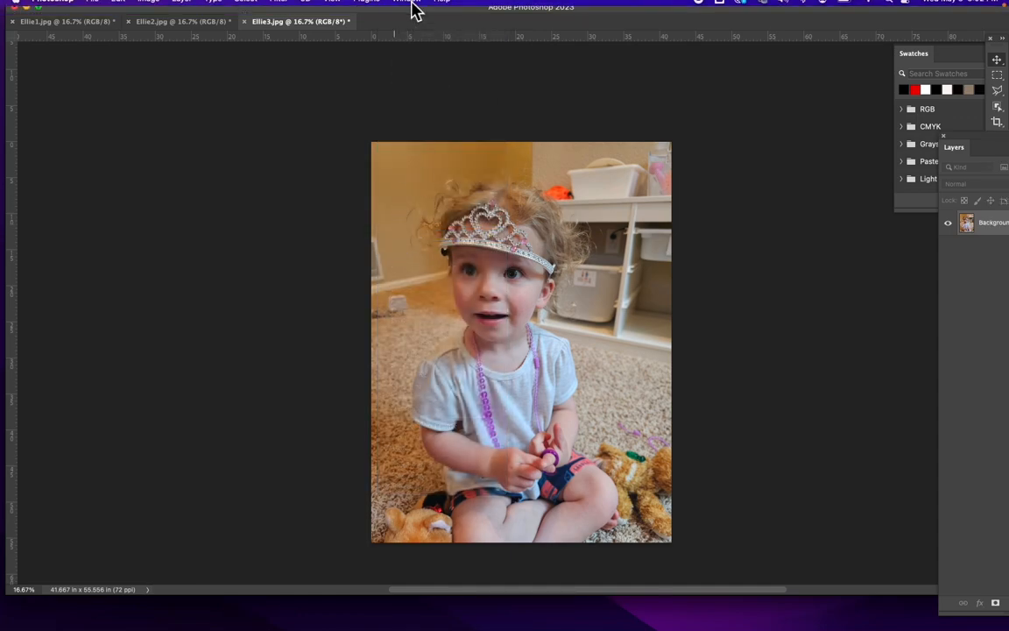
pyautogui.click(407, 7)
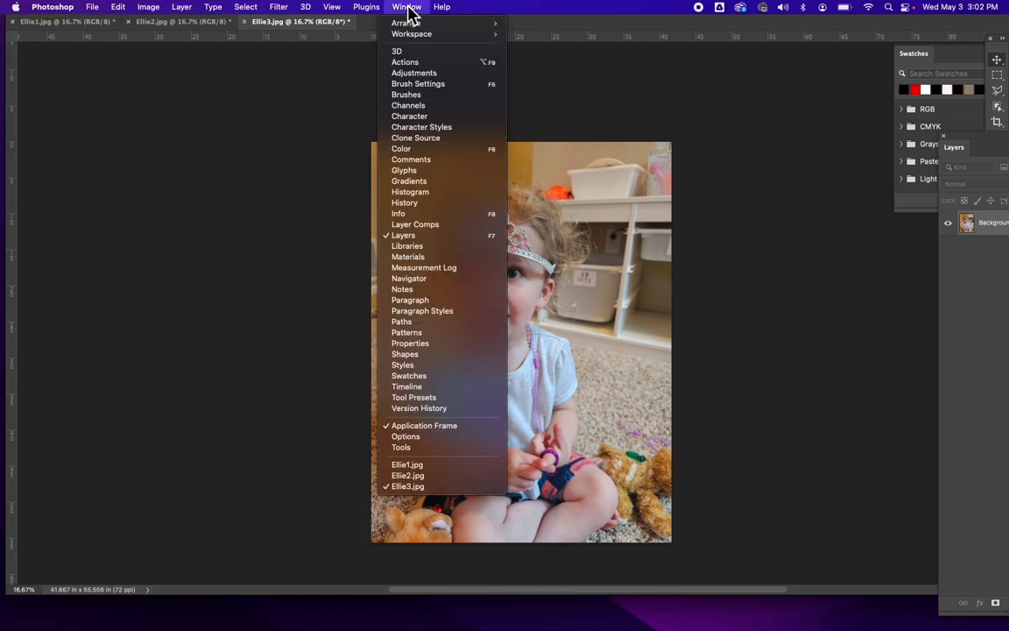
pyautogui.click(406, 64)
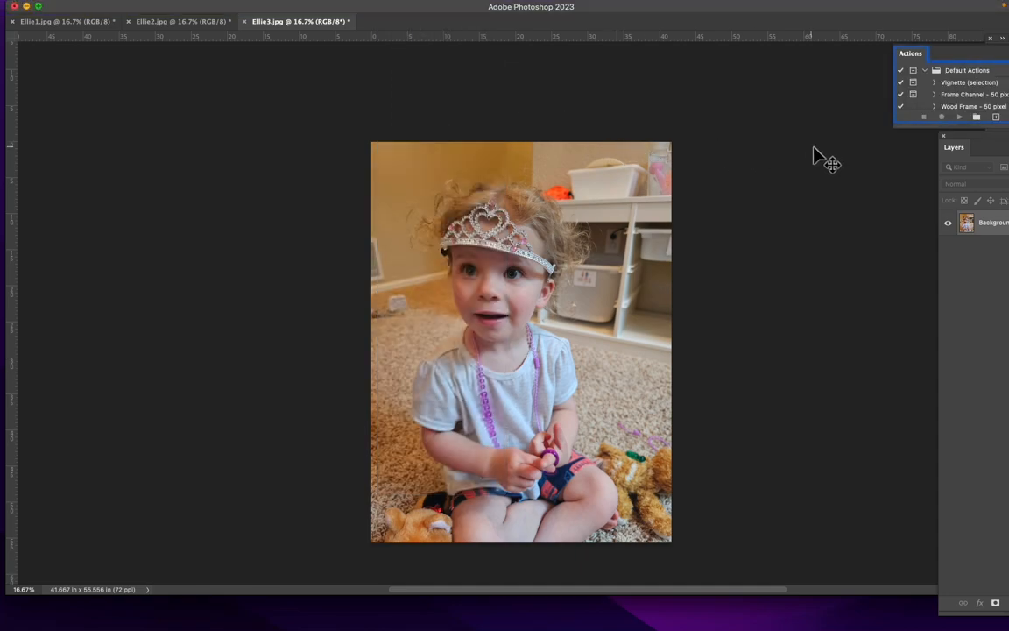
# Arrange the floating Layers, Actions and Tools panels around the photo: Layers and Tools on either side, Actions above it.
pyautogui.moveTo(942, 61); pyautogui.dragTo(444, 115)
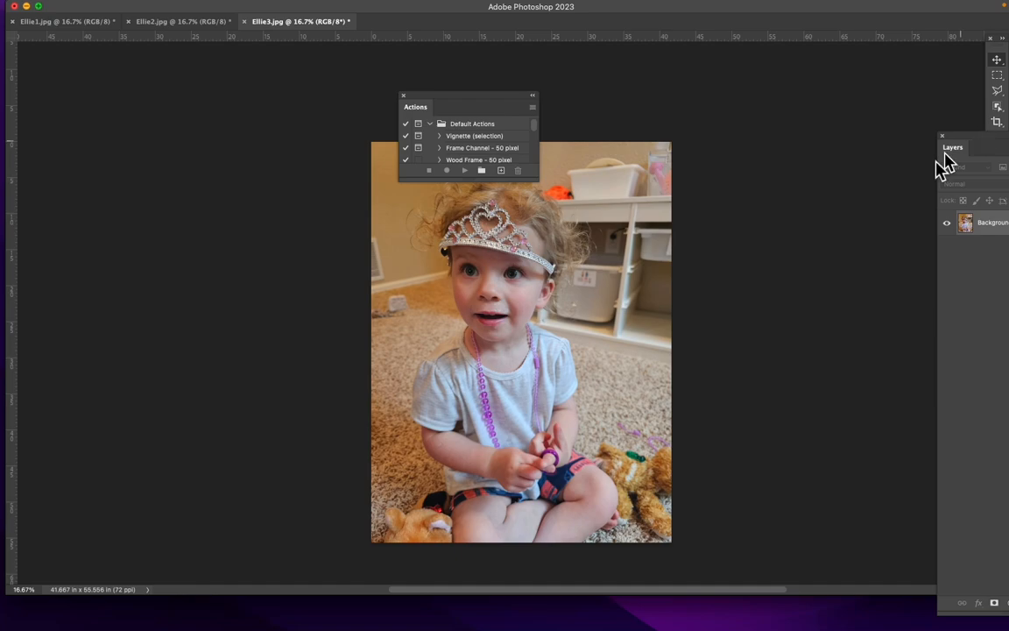
pyautogui.moveTo(987, 147); pyautogui.dragTo(261, 141)
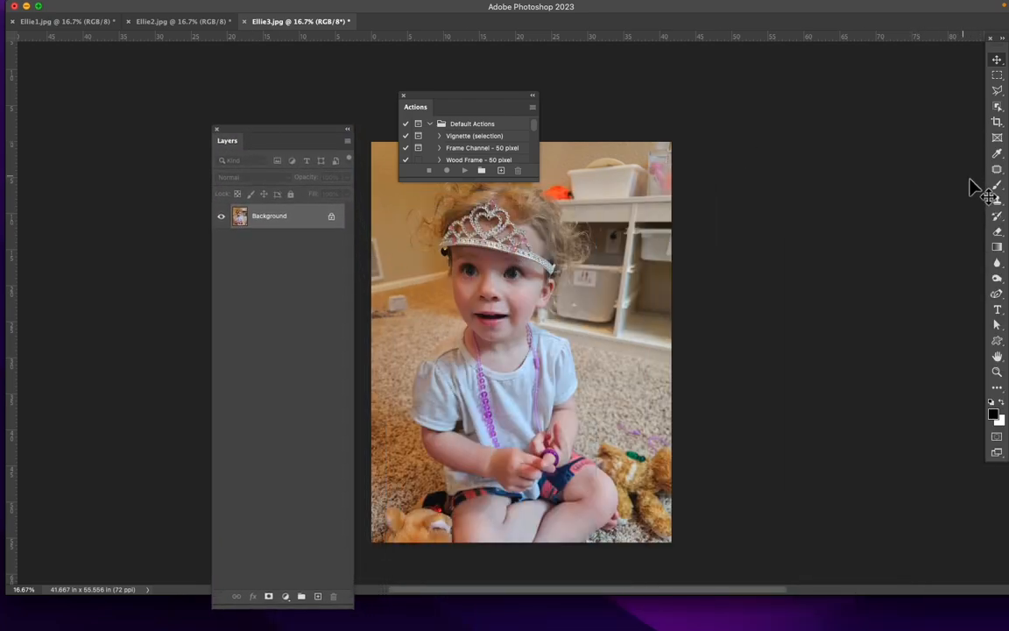
pyautogui.moveTo(999, 55); pyautogui.dragTo(769, 185)
pyautogui.moveTo(492, 104); pyautogui.dragTo(580, 60)
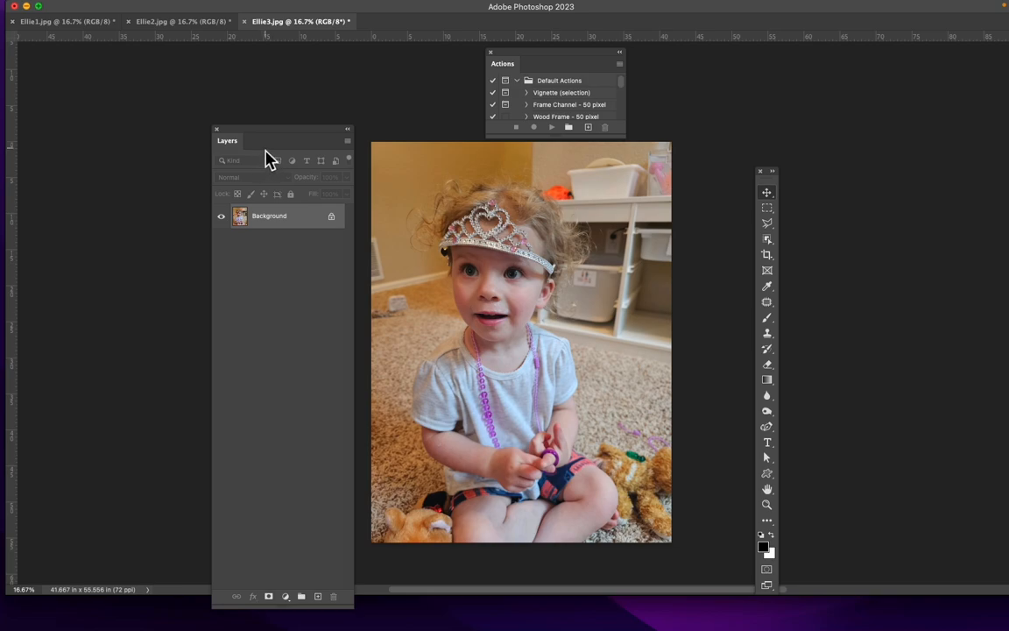
pyautogui.moveTo(284, 138); pyautogui.dragTo(150, 94)
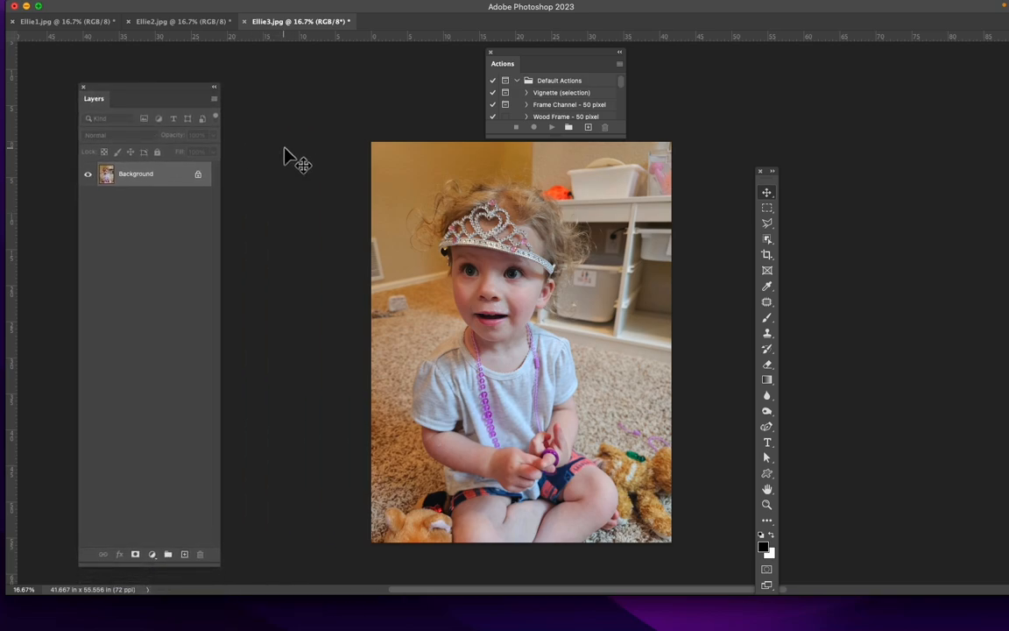
# Place the Actions panel beside Layers and lengthen it until both the Default Actions and Whitt sets fit.
pyautogui.moveTo(545, 62); pyautogui.dragTo(359, 116)
pyautogui.scroll(-3, 365, 163)
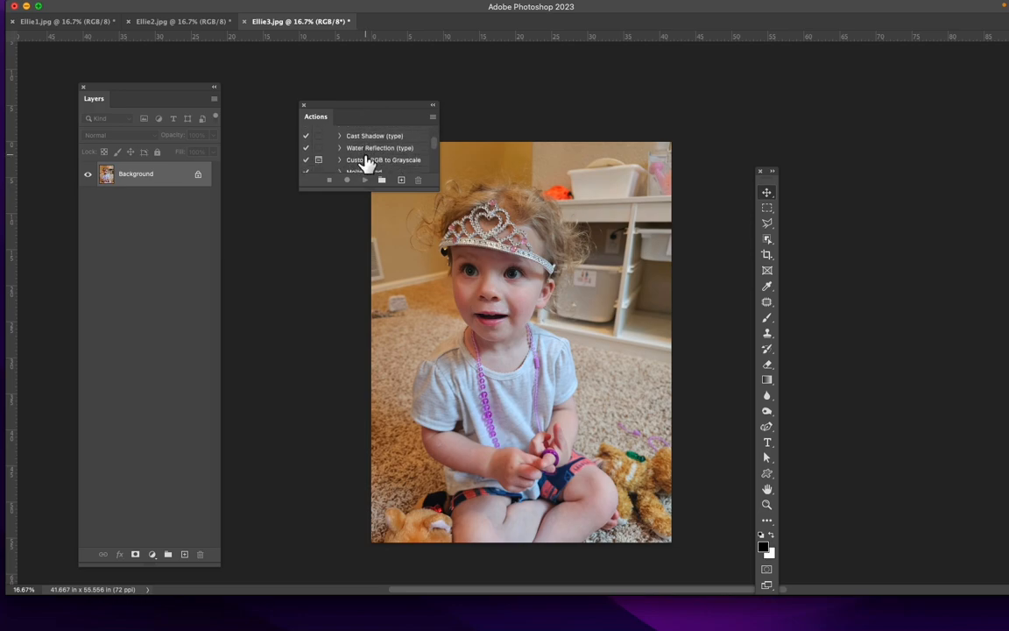
pyautogui.moveTo(432, 188); pyautogui.dragTo(436, 400)
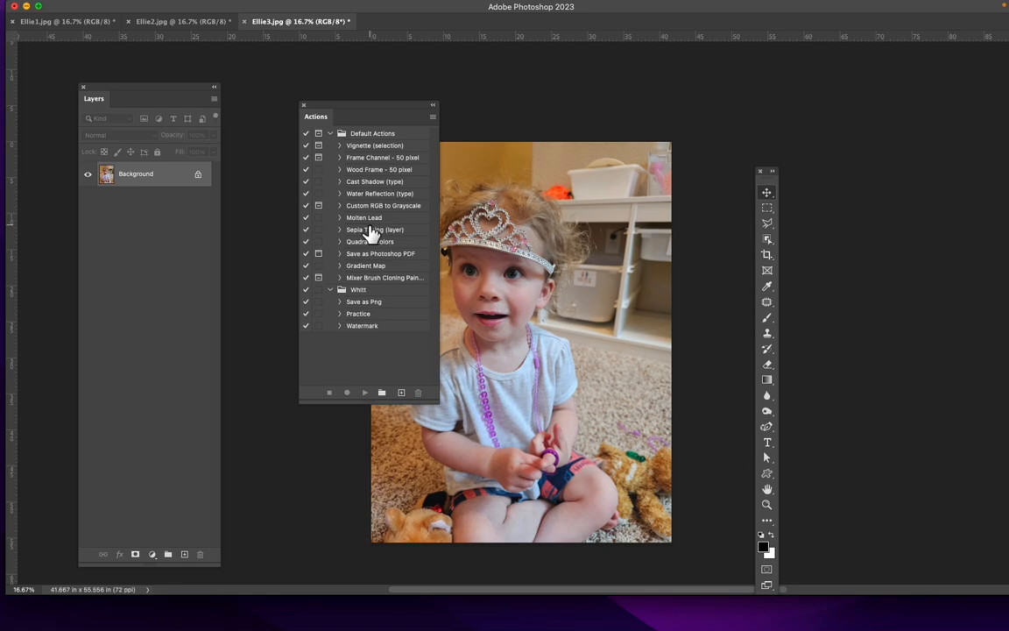
# Inspect the recorded commands inside the Vignette (selection) action.
pyautogui.click(339, 146)
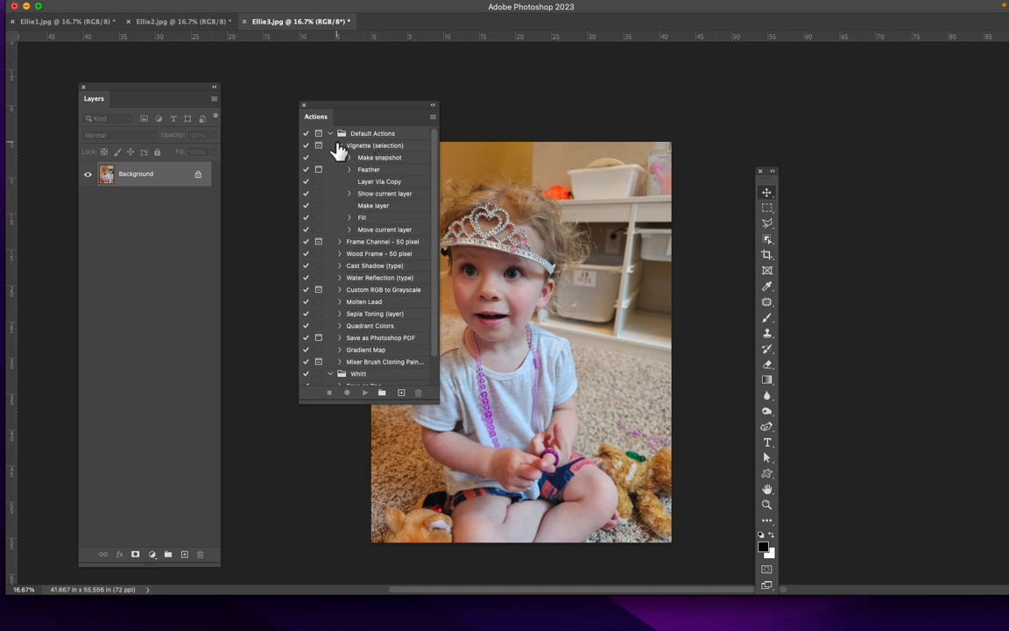
pyautogui.click(339, 146)
pyautogui.click(373, 147)
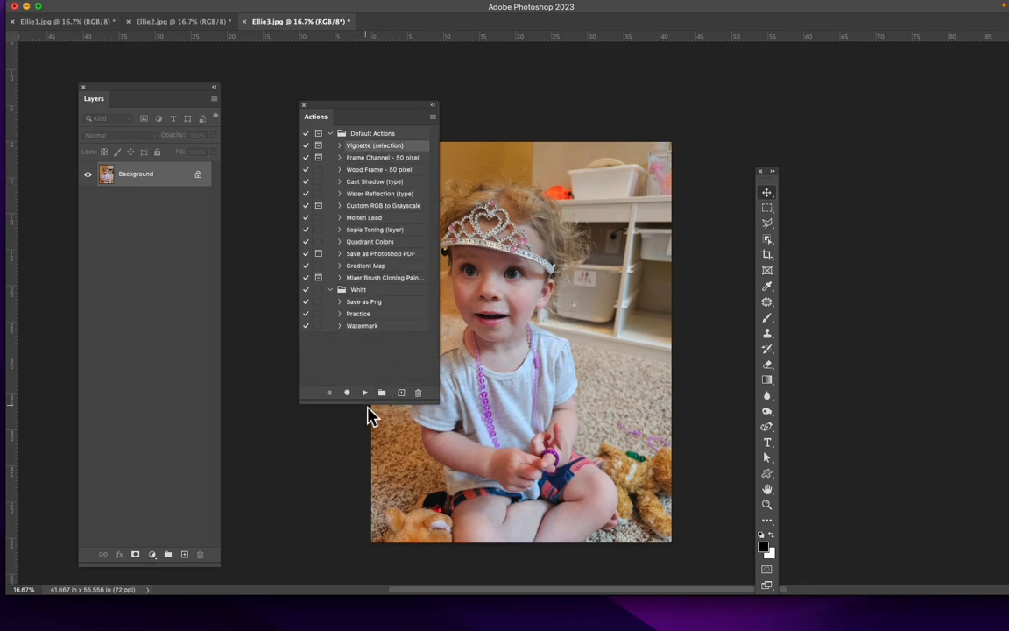
# Unlock the photo's Background layer and play the Sepia Toning (layer) action on it.
pyautogui.click(359, 231)
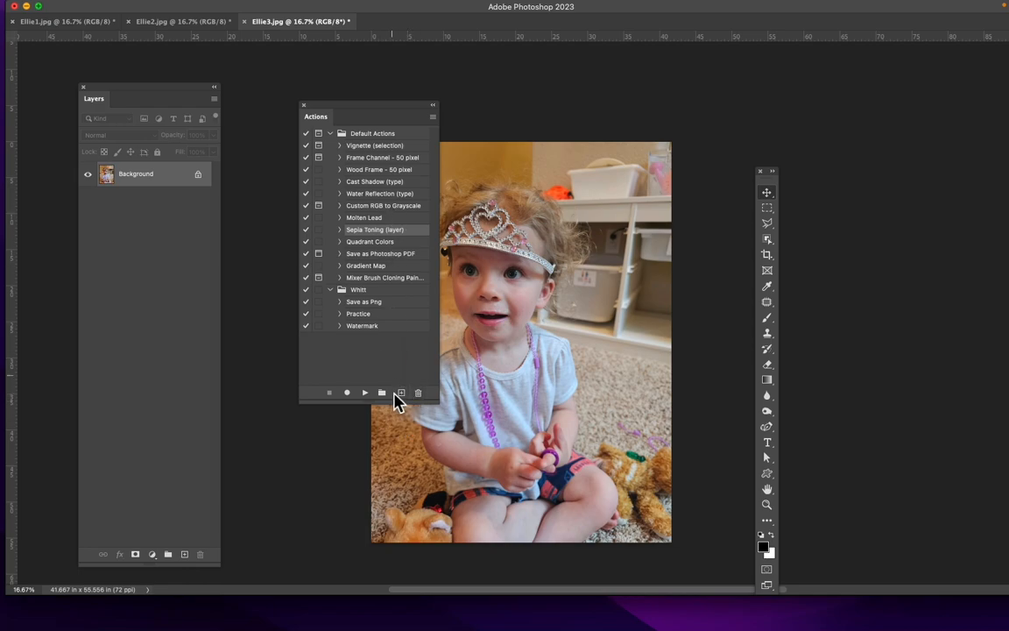
pyautogui.click(199, 175)
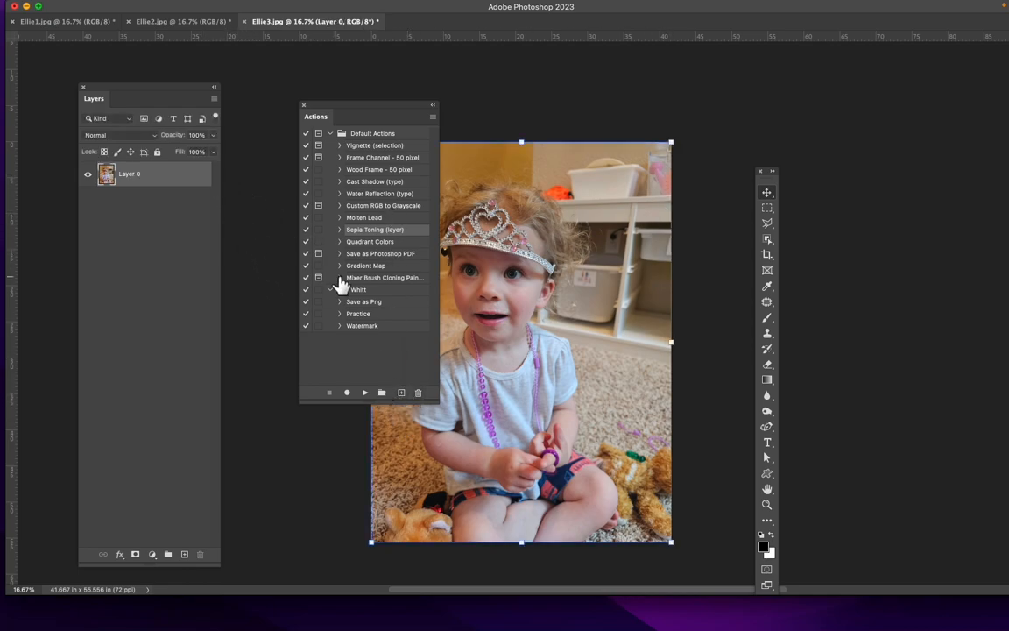
pyautogui.click(365, 394)
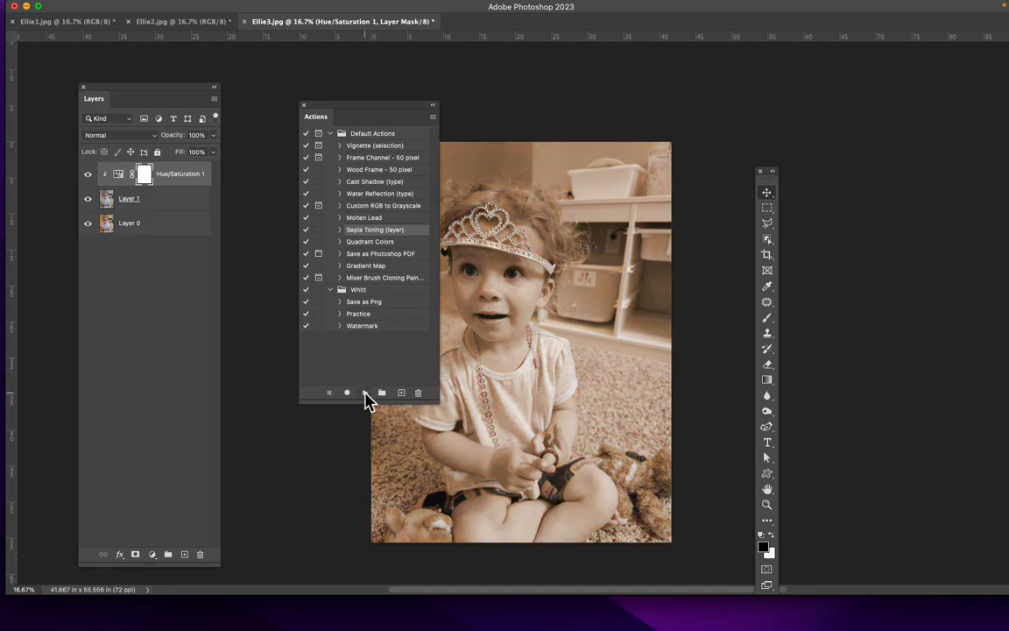
# Bring the Actions panel closer to Layers and inspect the recorded commands inside the Sepia Toning (layer) action.
pyautogui.moveTo(373, 106); pyautogui.dragTo(314, 81)
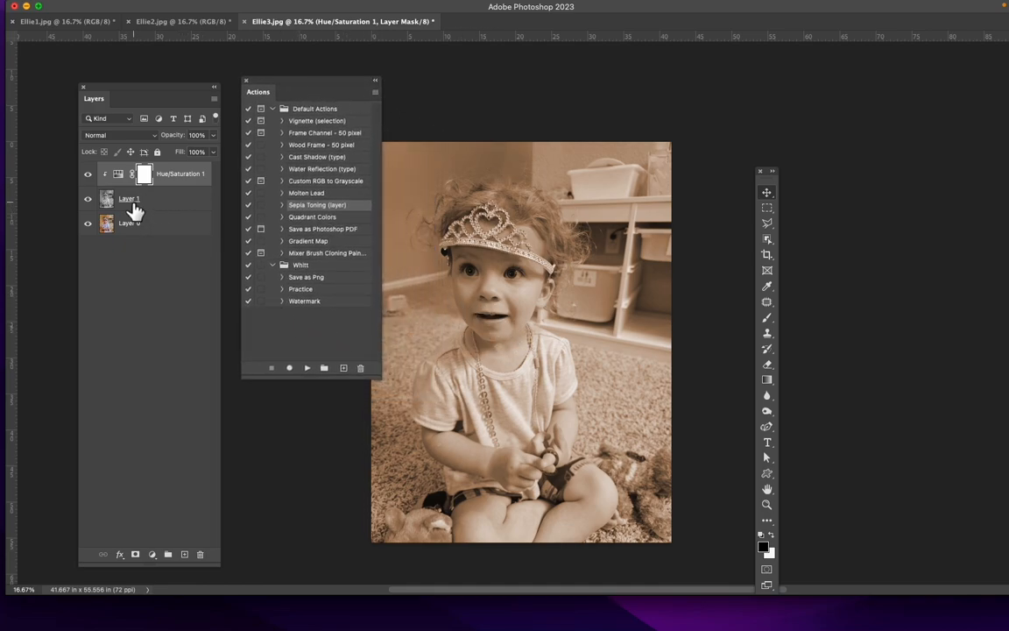
pyautogui.click(282, 205)
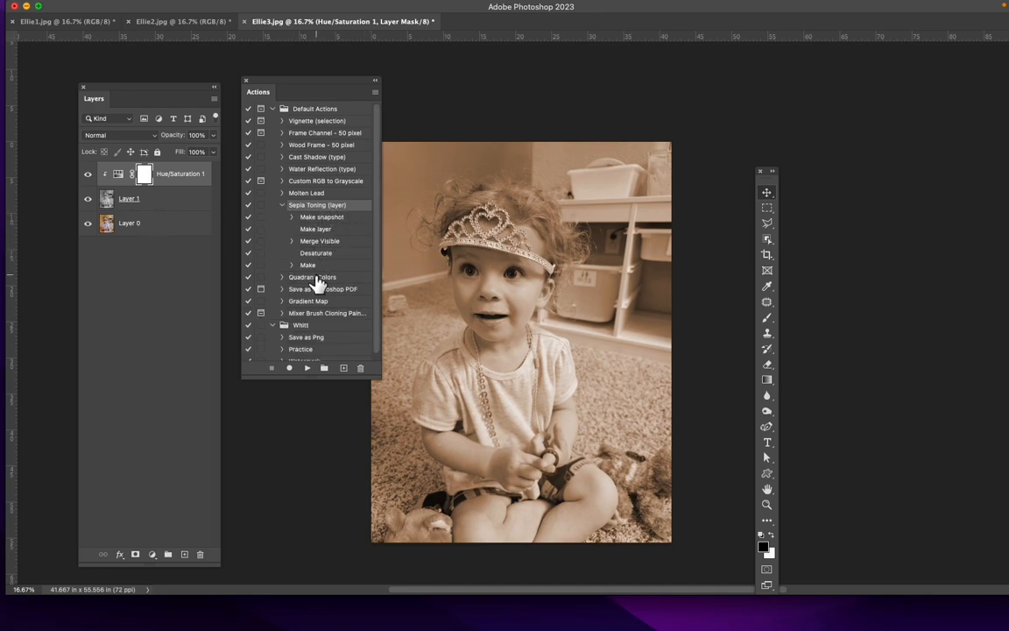
pyautogui.click(282, 206)
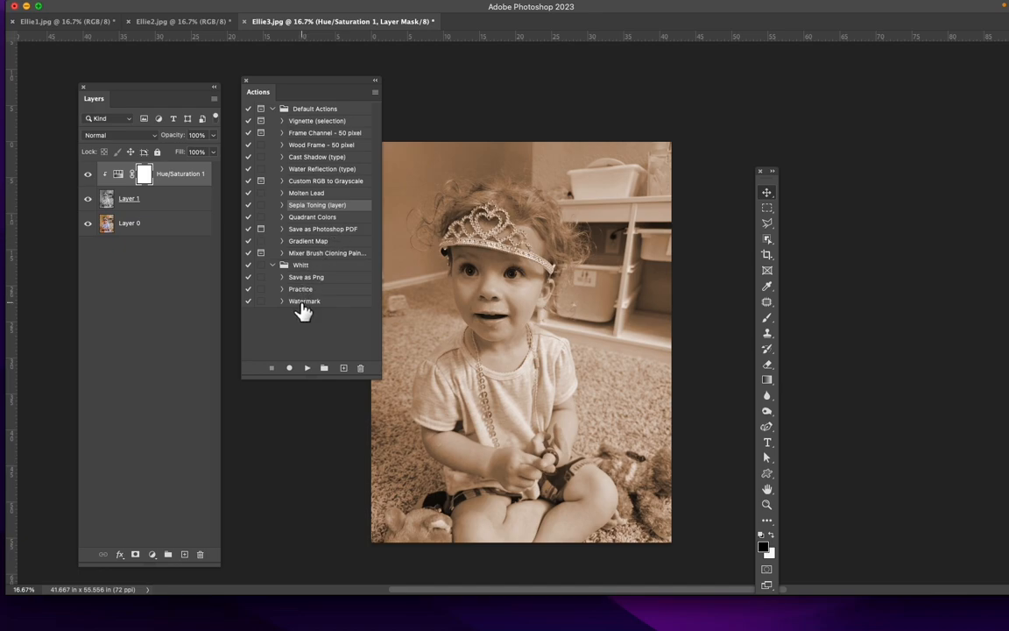
# Examine the custom actions in the Whitt set and the file automation commands.
pyautogui.click(273, 266)
pyautogui.click(272, 266)
pyautogui.moveTo(155, 11)
pyautogui.click(93, 7)
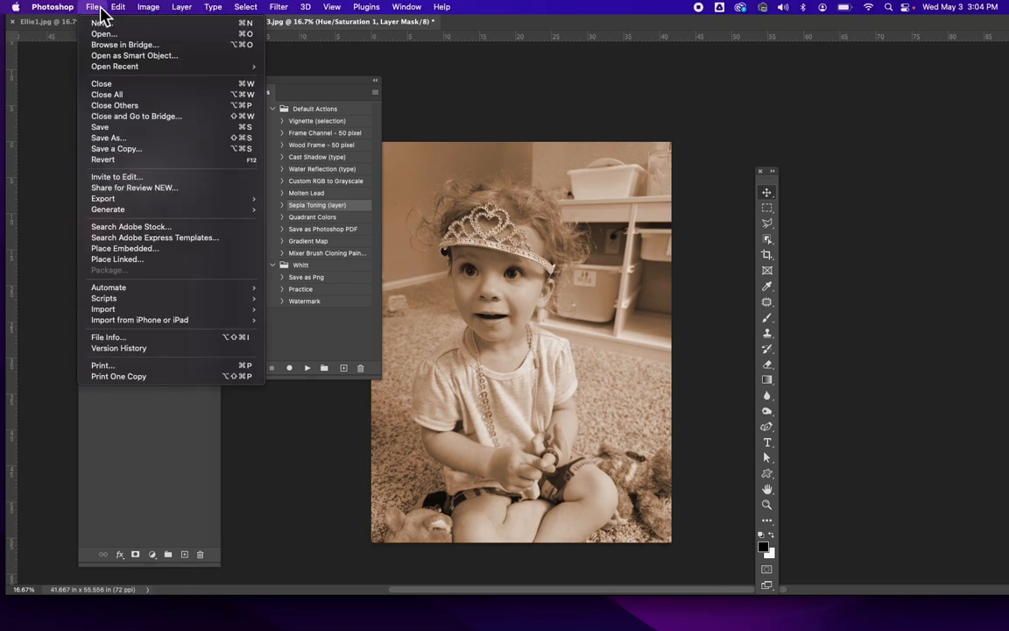
pyautogui.moveTo(139, 289)
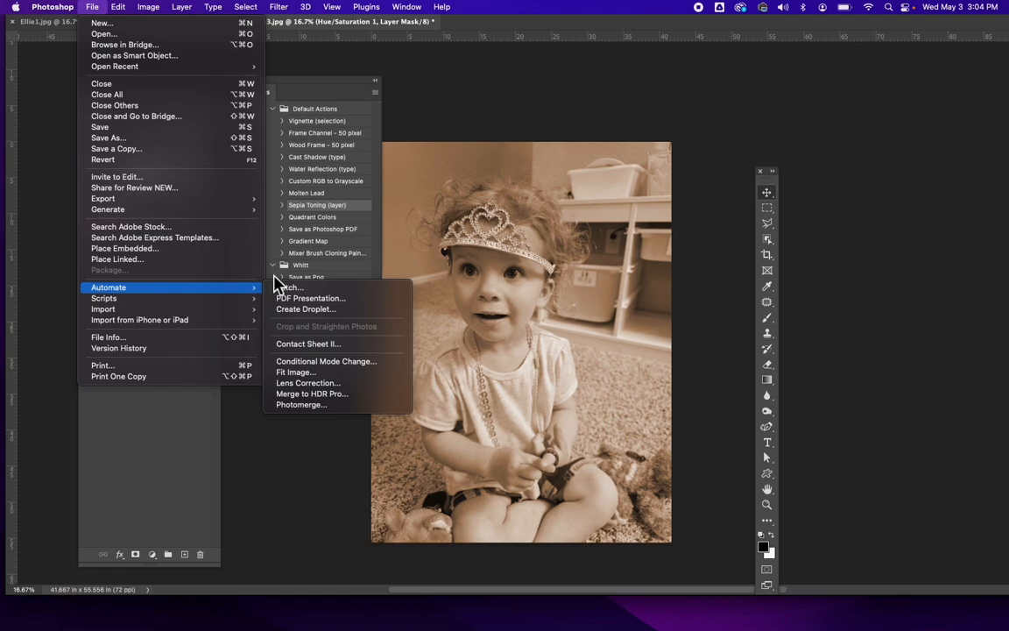
pyautogui.click(204, 461)
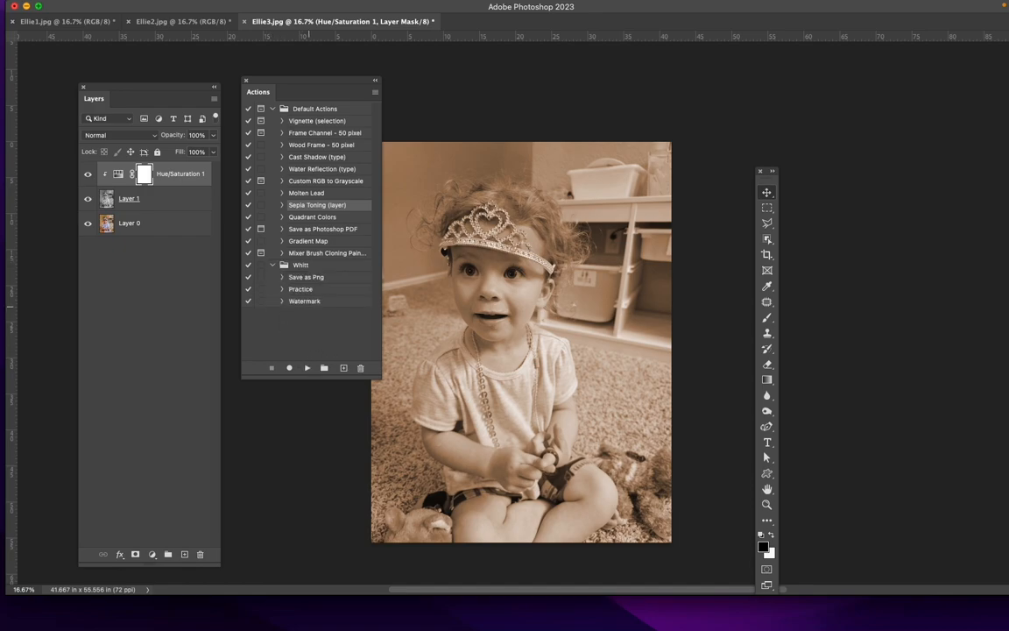
# Undo the sepia toning on Ellie3.jpg, leaving no action selected.
pyautogui.click(313, 301)
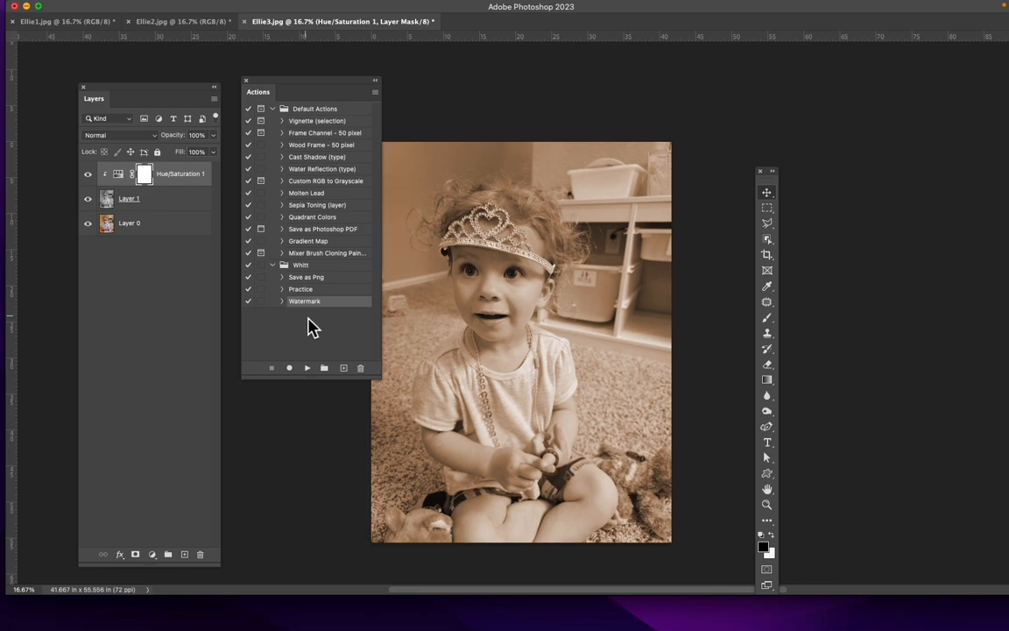
pyautogui.click(311, 326)
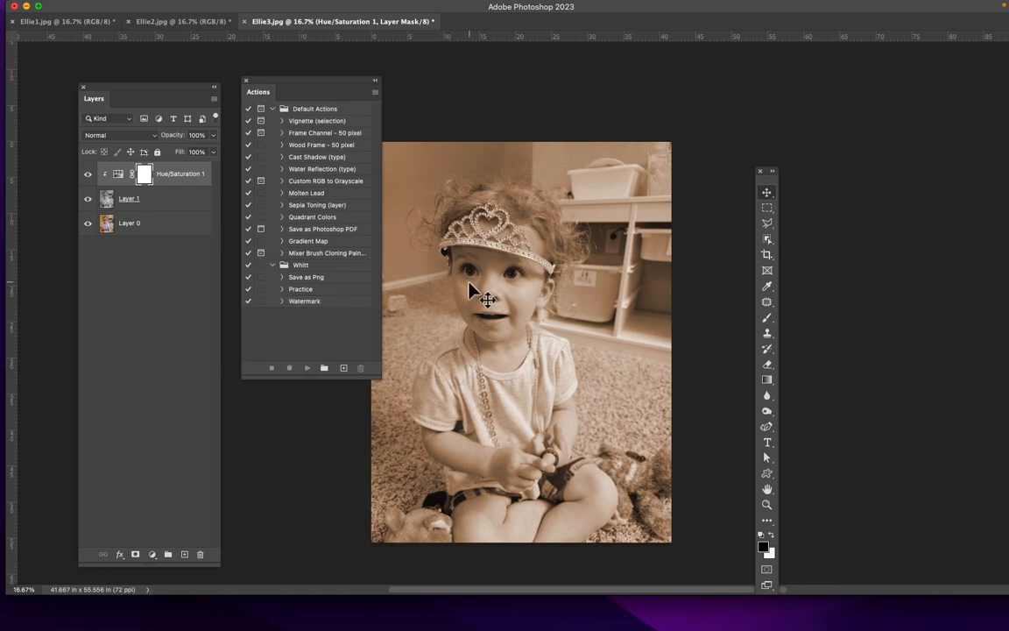
pyautogui.press('super+z')
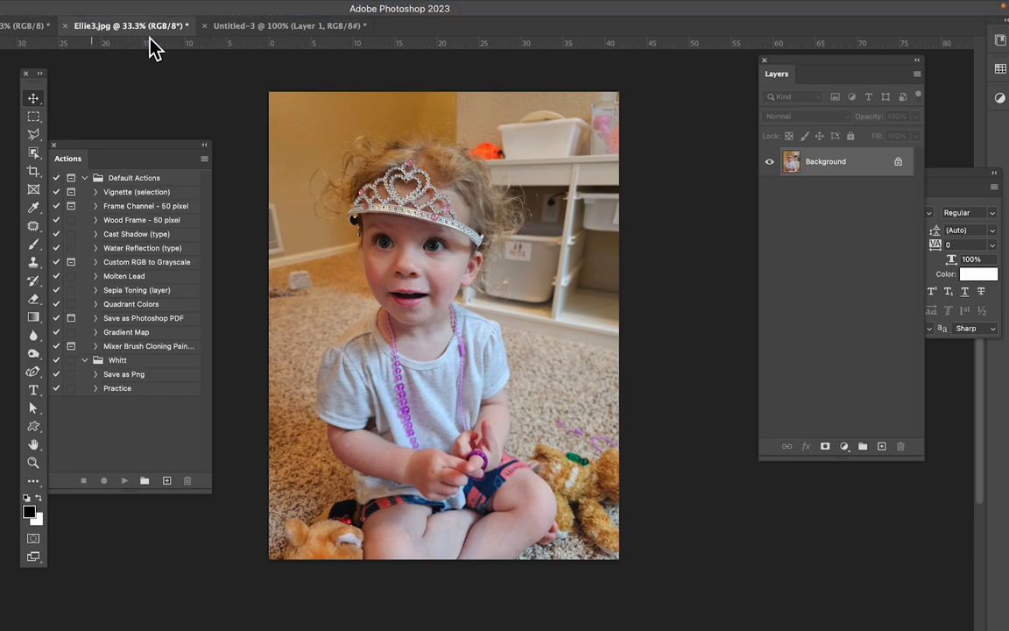
# With Ellie3.jpg active, start recording a new action named watermark in the Whitt set.
pyautogui.click(254, 31)
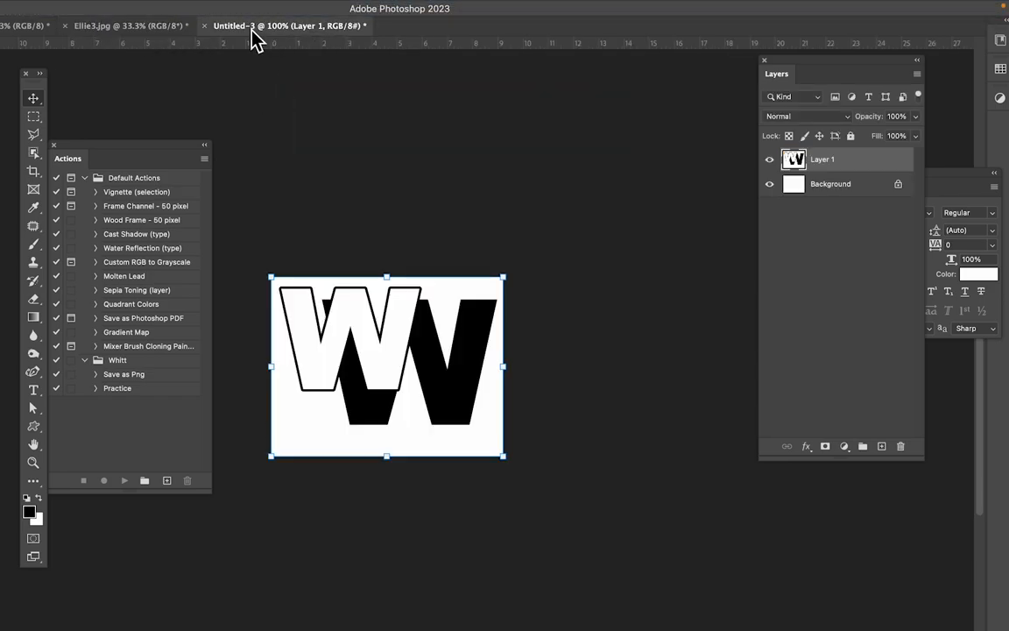
pyautogui.click(144, 31)
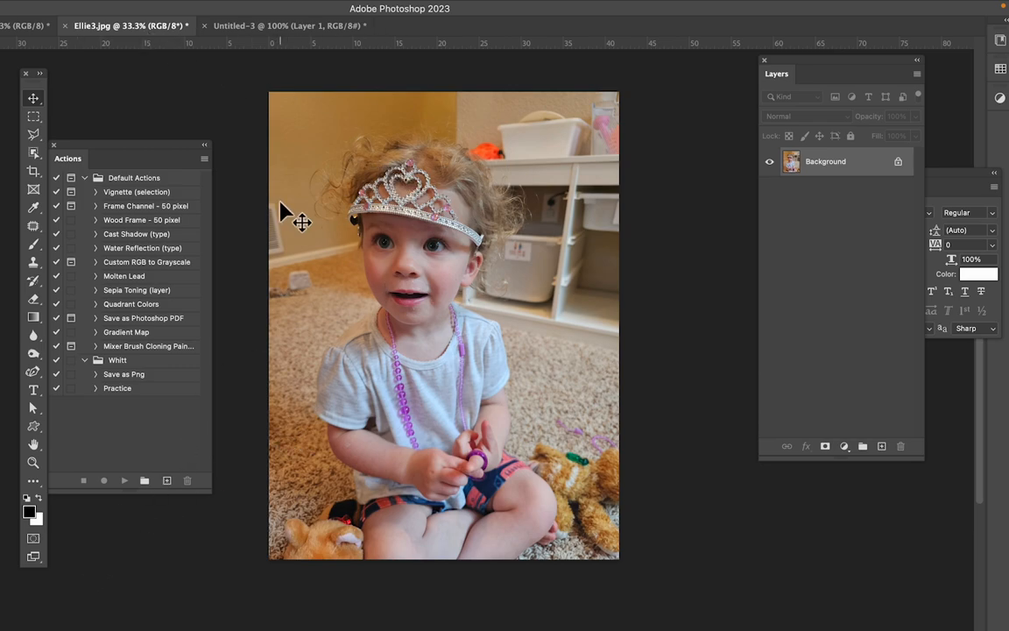
pyautogui.click(204, 159)
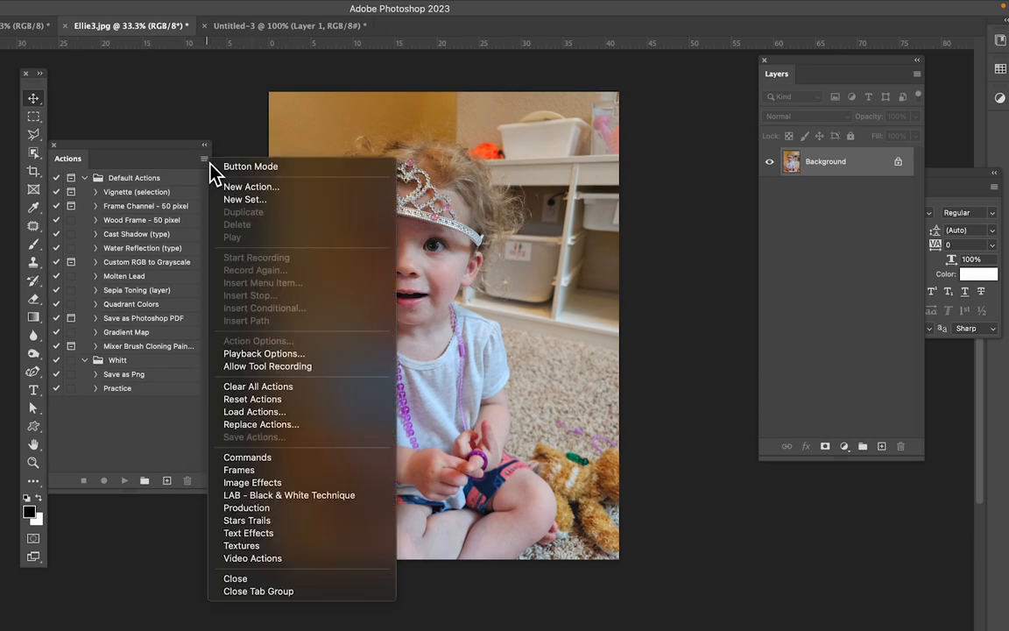
pyautogui.click(283, 189)
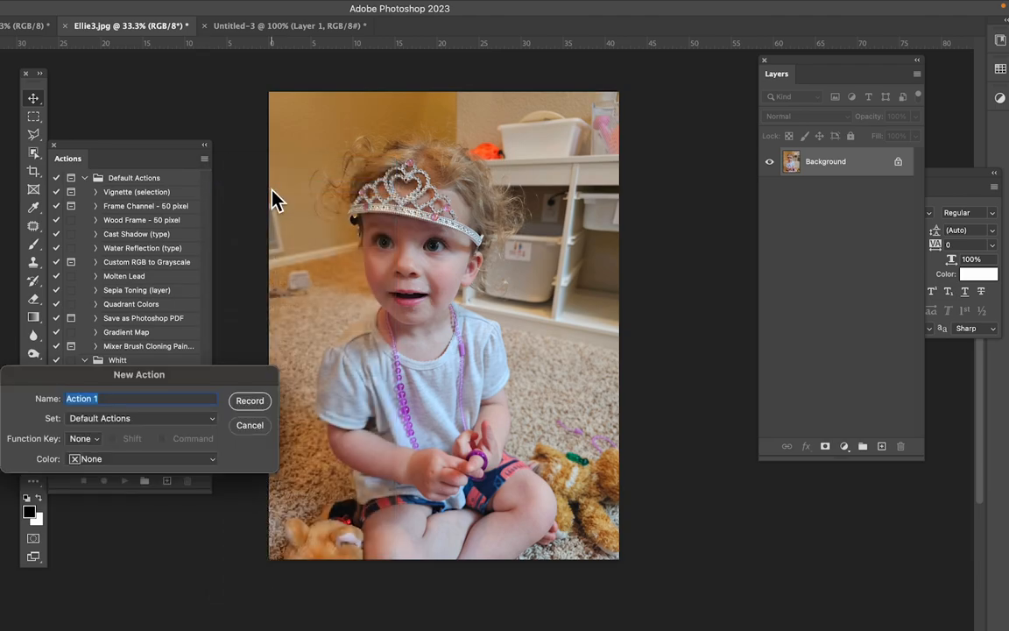
pyautogui.write('watermark')
pyautogui.click(213, 419)
pyautogui.click(160, 437)
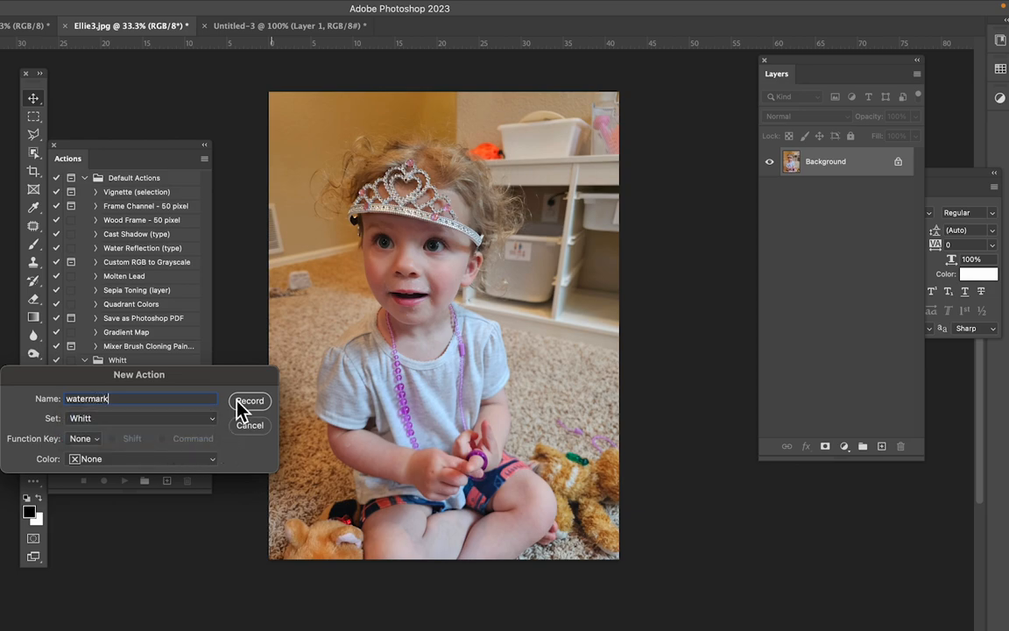
pyautogui.click(250, 403)
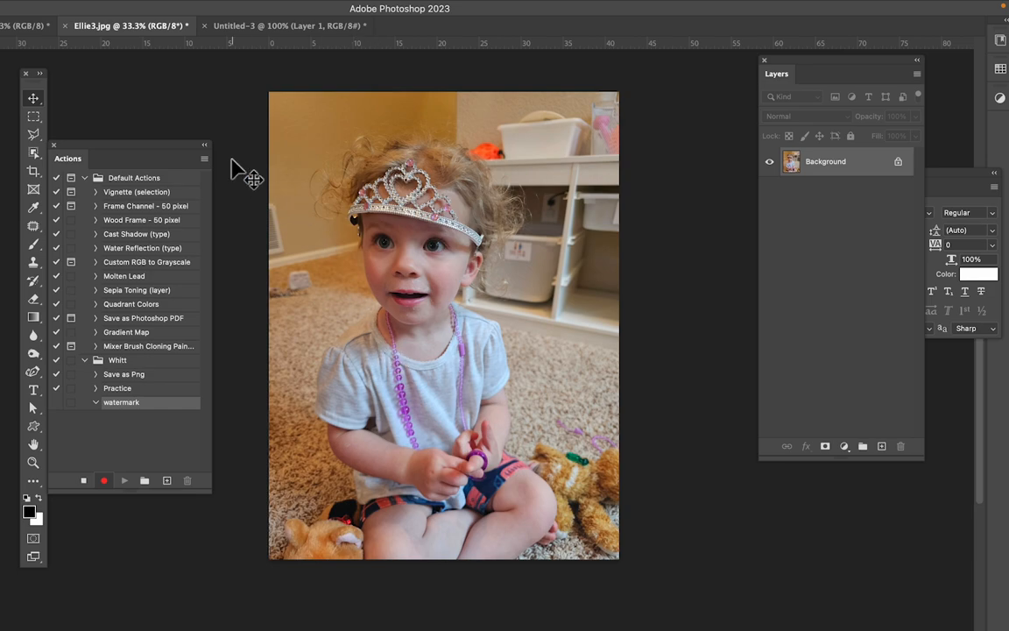
# While recording, select and copy the entire WW logo layer in Untitled-3.
pyautogui.click(238, 35)
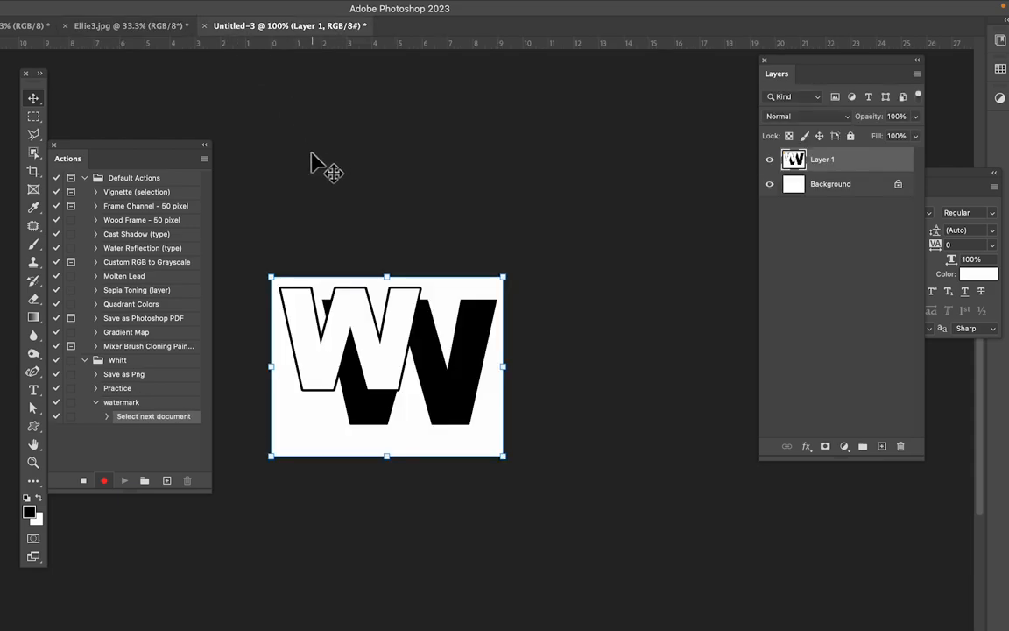
pyautogui.press('super+a')
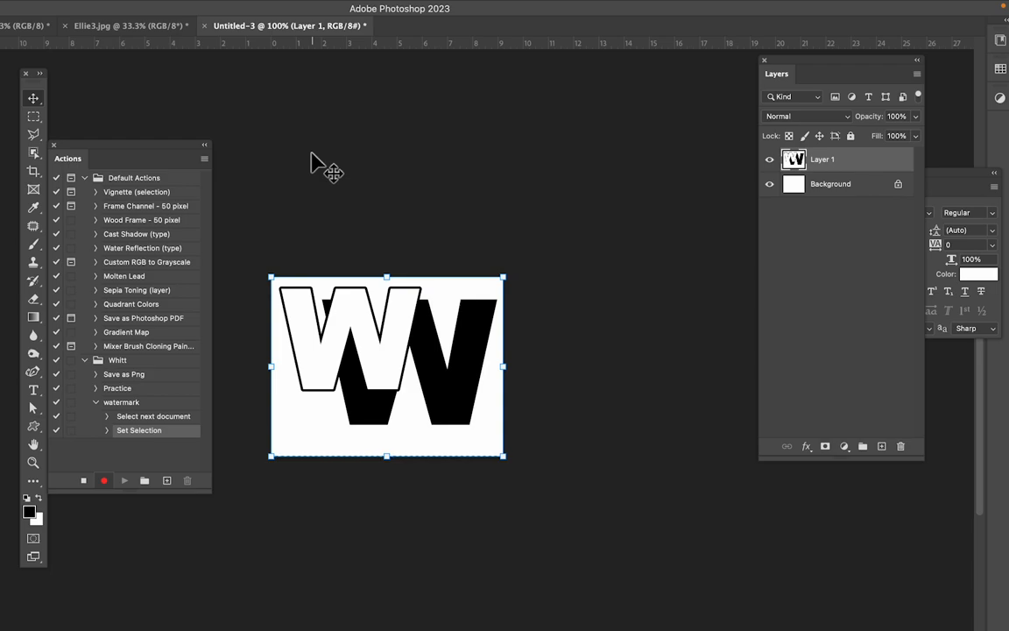
pyautogui.press('super+c')
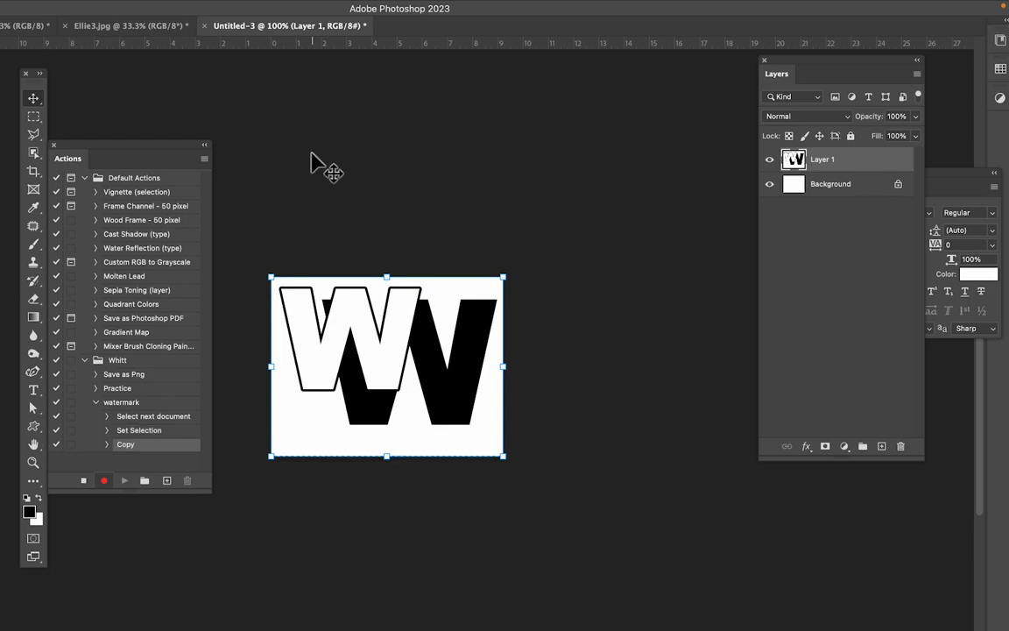
# Paste the WW logo into Ellie3.jpg and move it to the photo's lower-right corner.
pyautogui.click(152, 26)
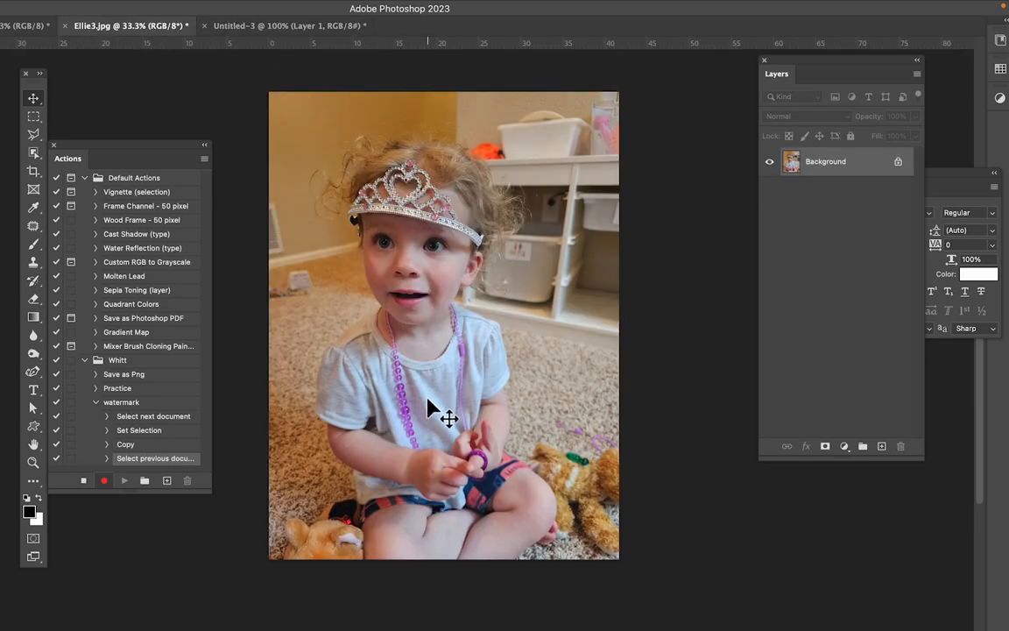
pyautogui.press('super+v')
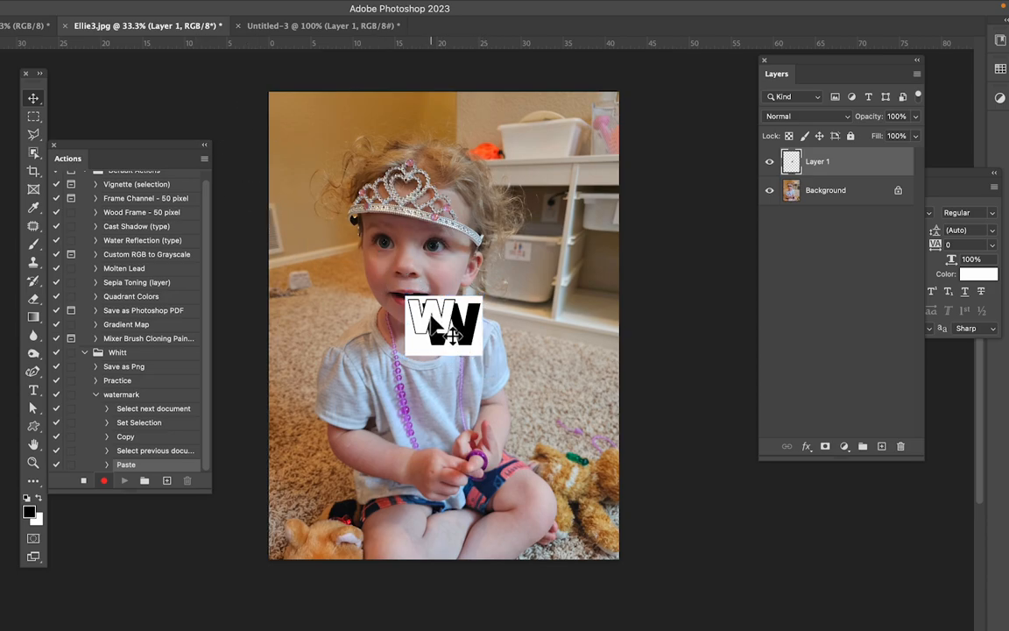
pyautogui.moveTo(435, 327); pyautogui.dragTo(569, 526)
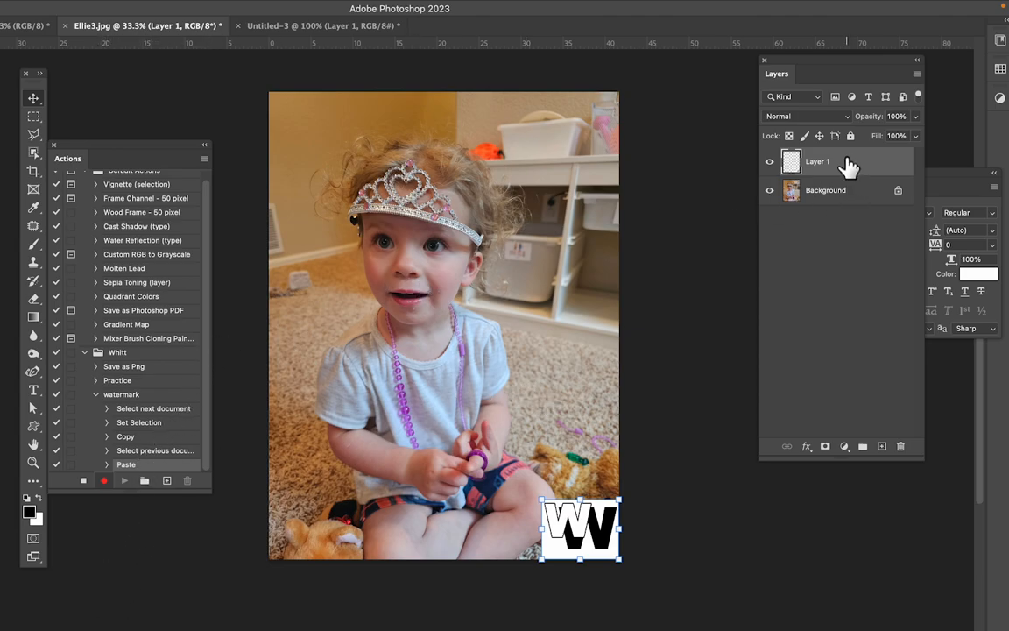
# Set the opacity of the pasted WW logo layer to 20% while the watermark action is recording.
pyautogui.click(896, 117)
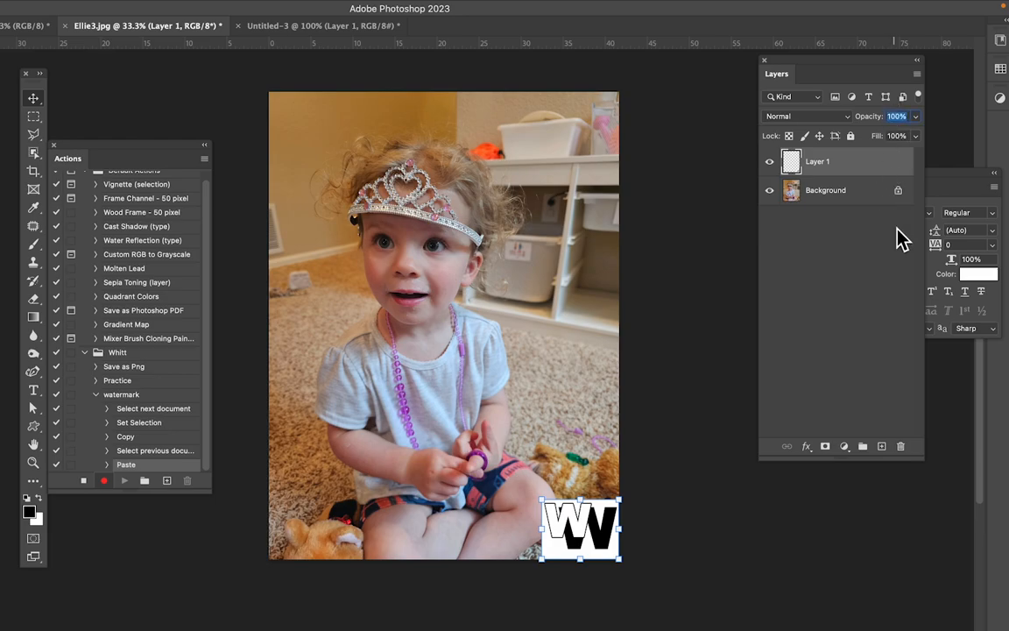
pyautogui.press('BackSpace')
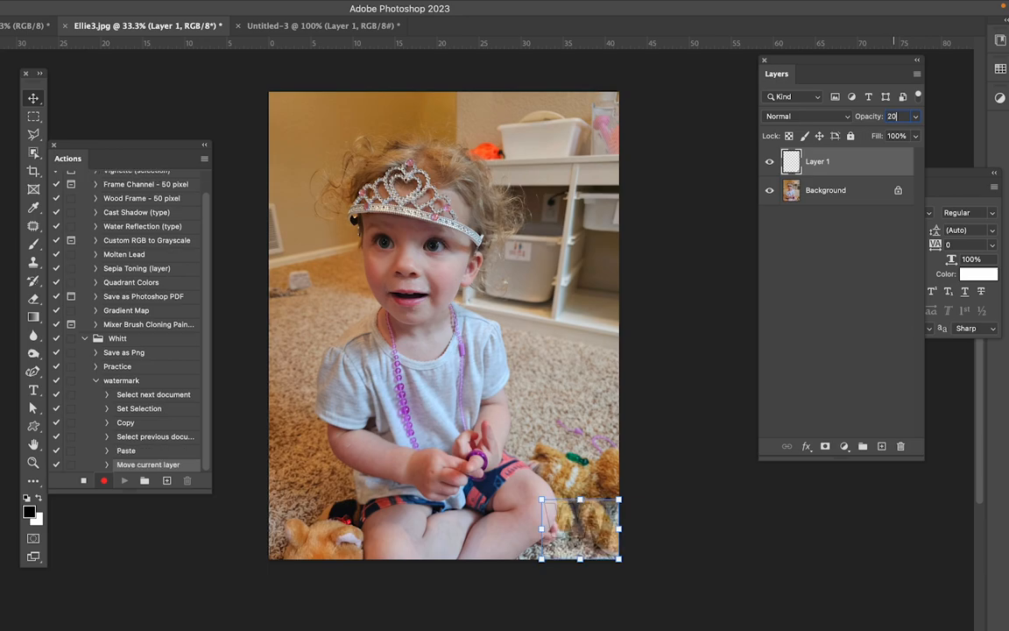
pyautogui.press('Return')
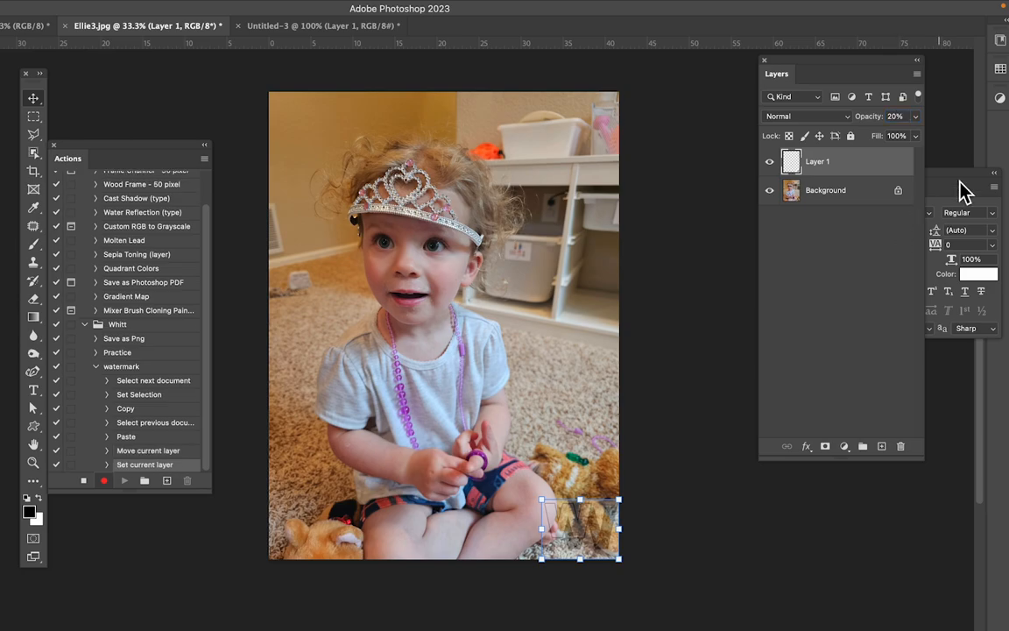
# Set the WW logo layer's opacity to 30%, and stop recording the watermark action, collapsing its recorded commands.
pyautogui.click(894, 117)
pyautogui.write('30')
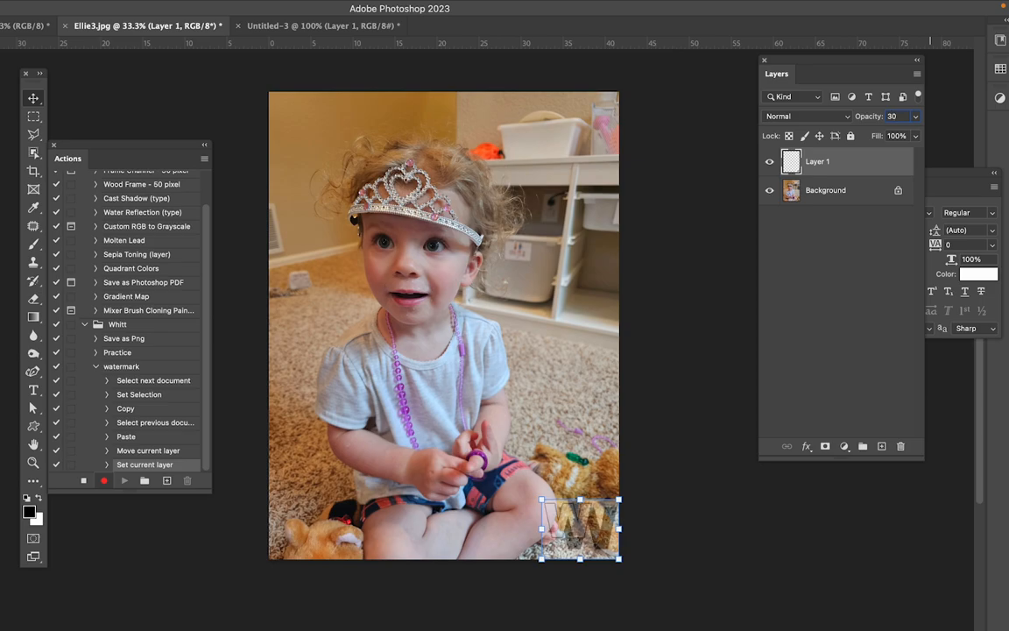
pyautogui.press('Return')
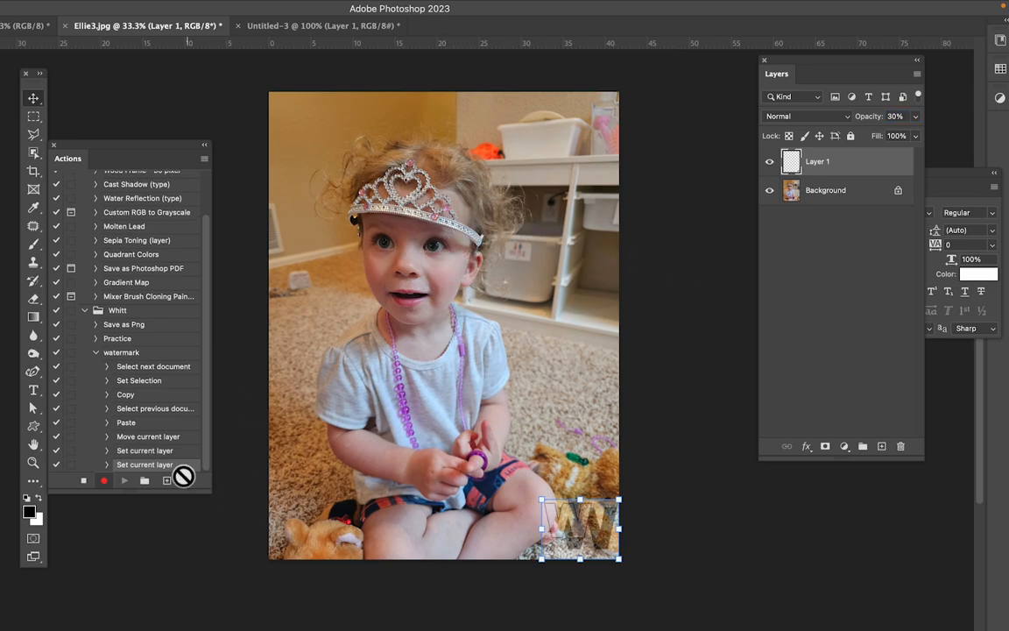
pyautogui.click(84, 482)
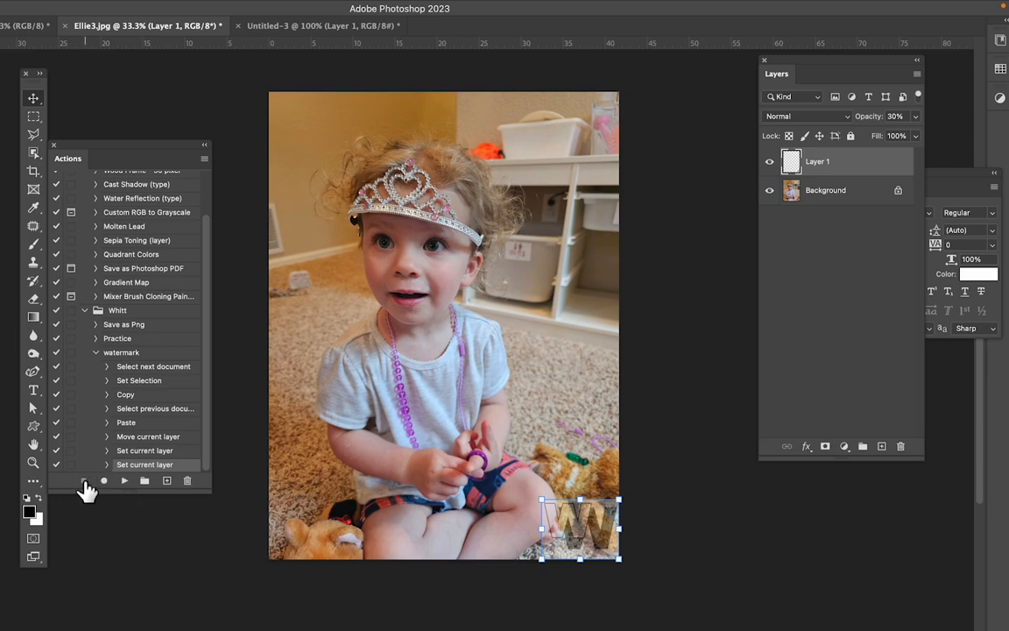
pyautogui.click(94, 352)
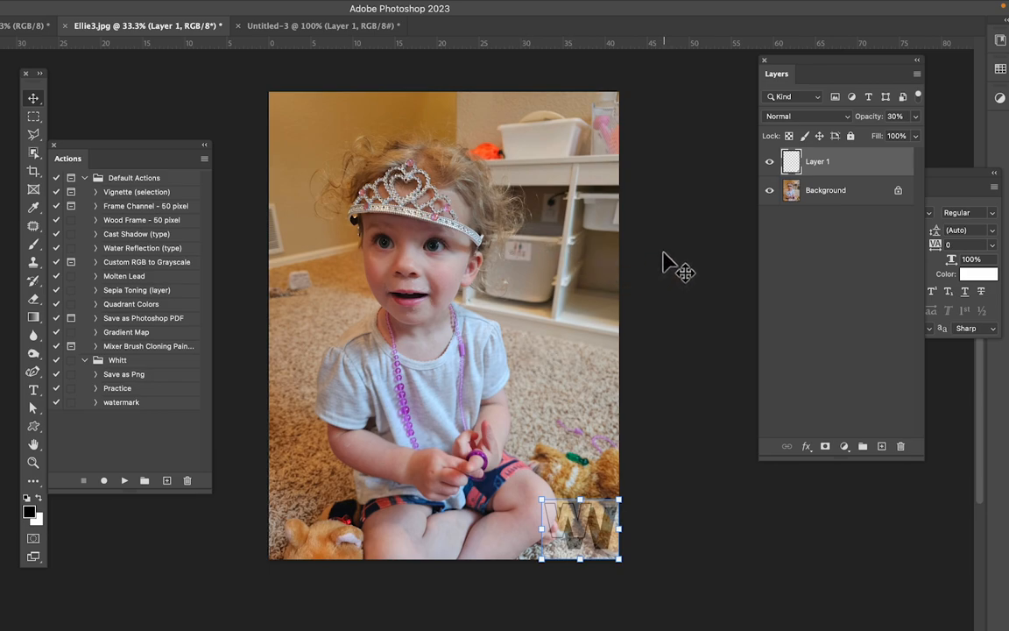
# Undo the logo paste and its edits on Ellie3.jpg, and play the watermark action on the plain photo.
pyautogui.press('super+z')
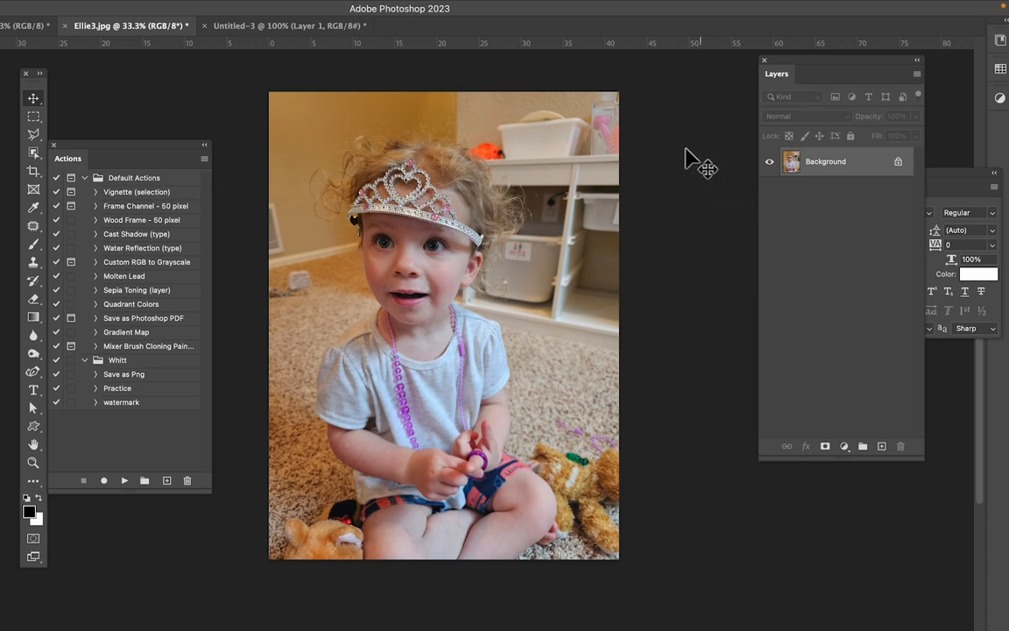
pyautogui.click(123, 407)
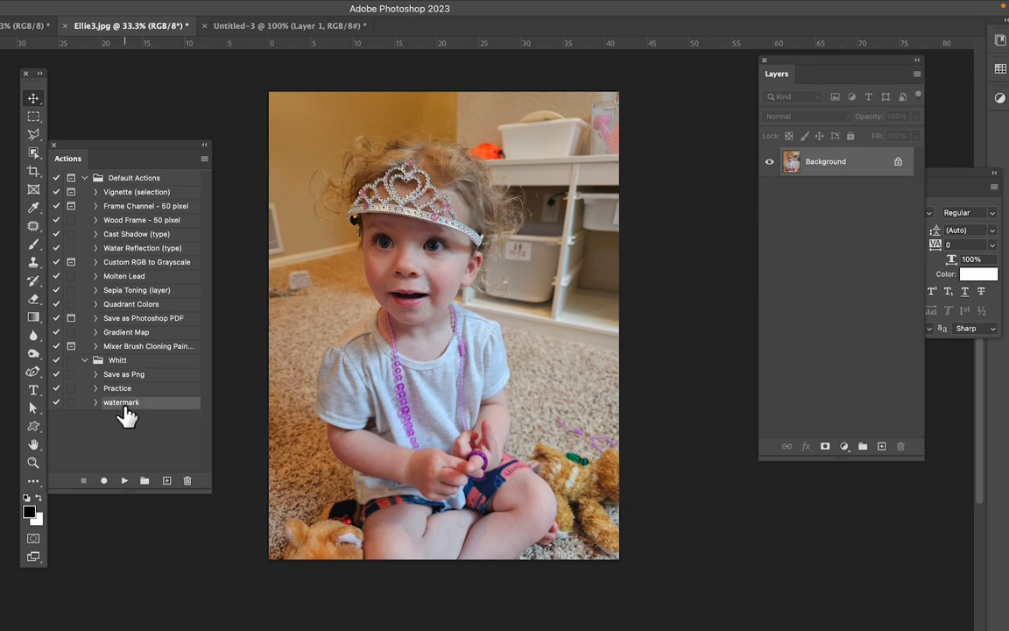
pyautogui.click(125, 481)
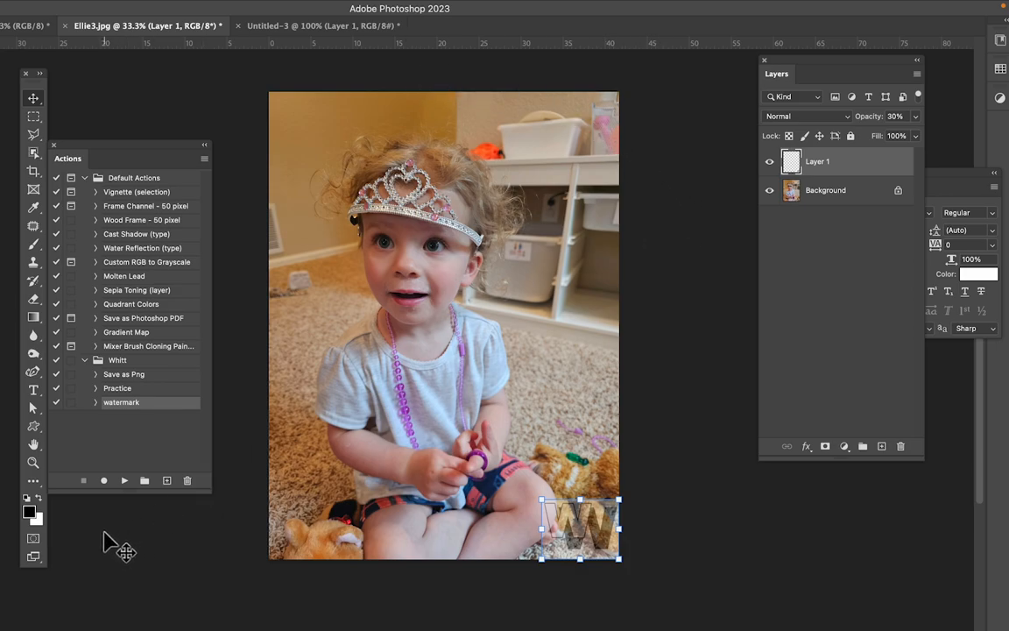
pyautogui.moveTo(336, 4)
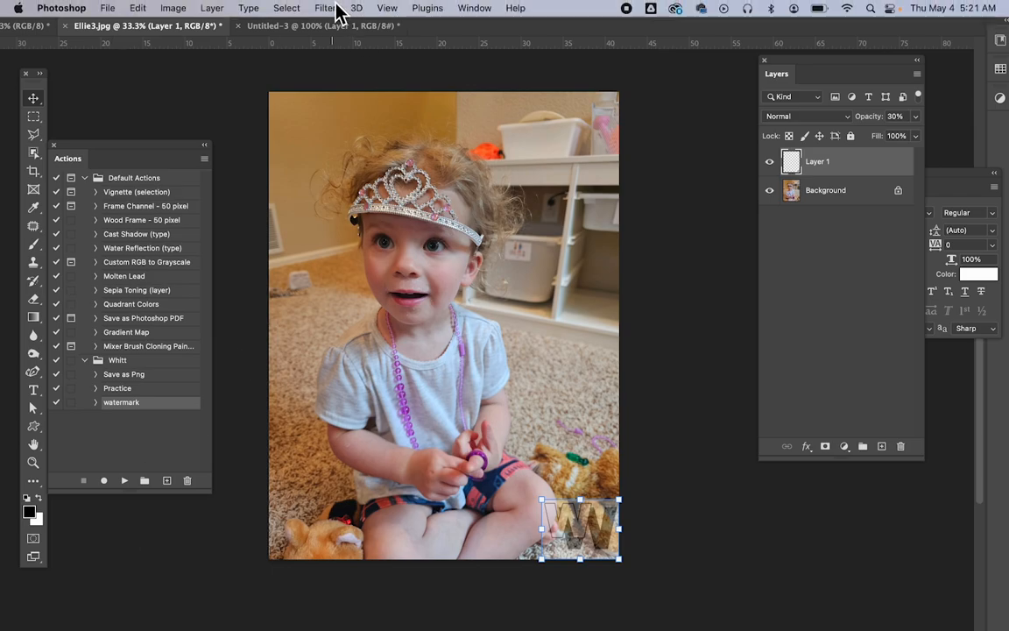